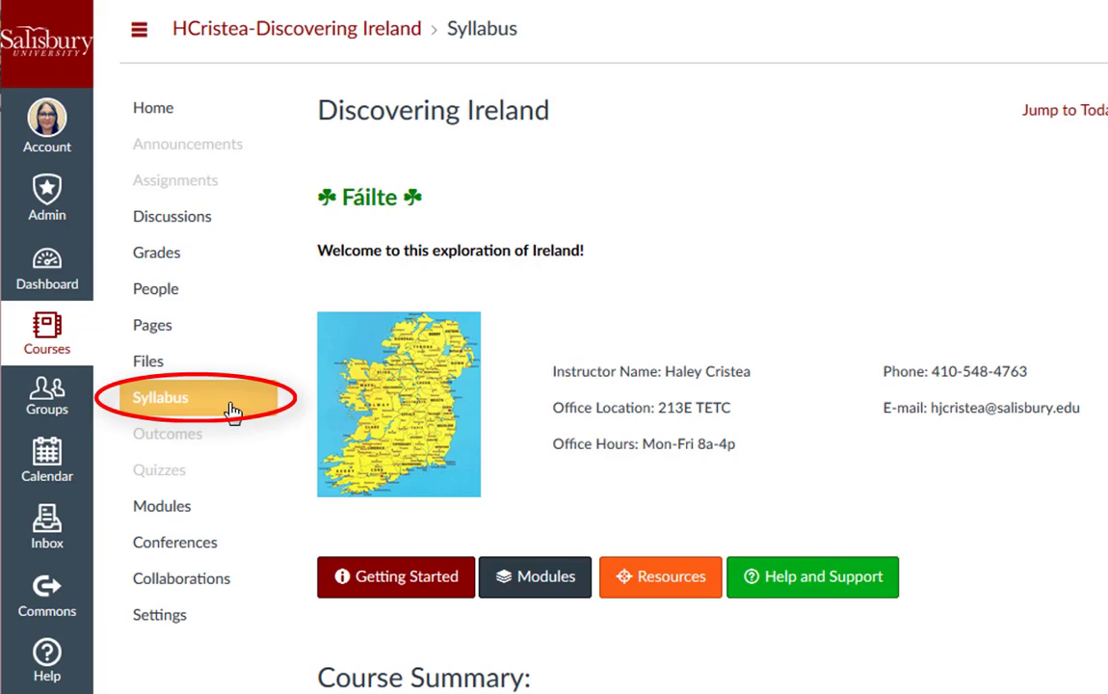
Open the Discovering Ireland course from its Dashboard card
click(202, 326)
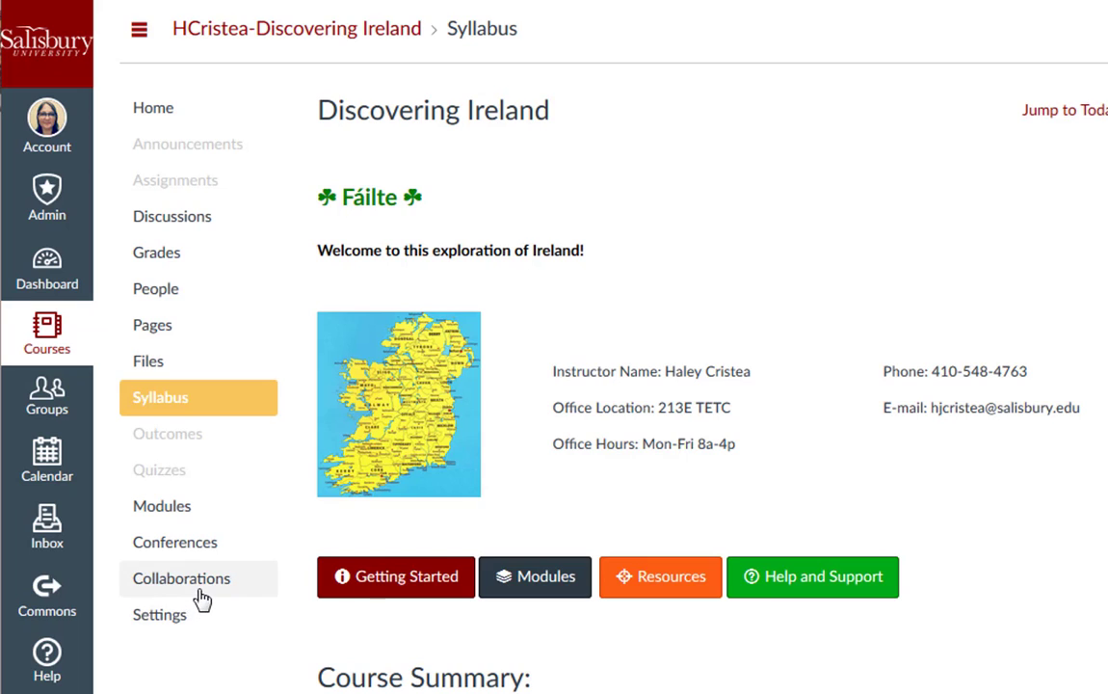
In course Settings' Navigation list, drag Cengage from the hidden items into the enabled list
click(193, 624)
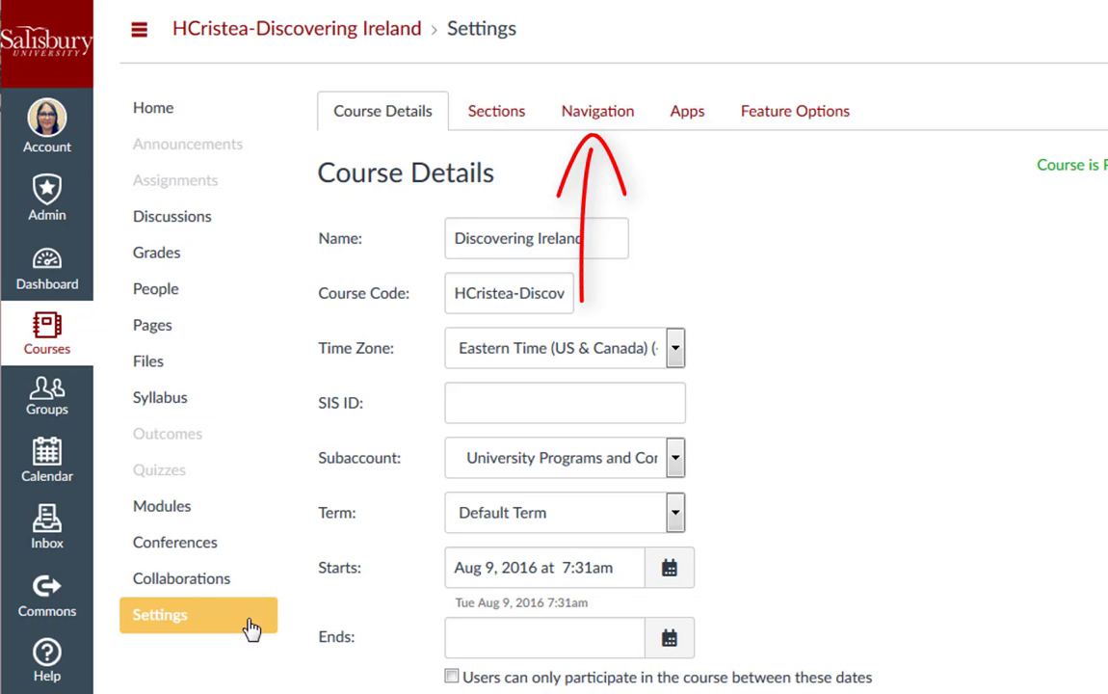
click(597, 114)
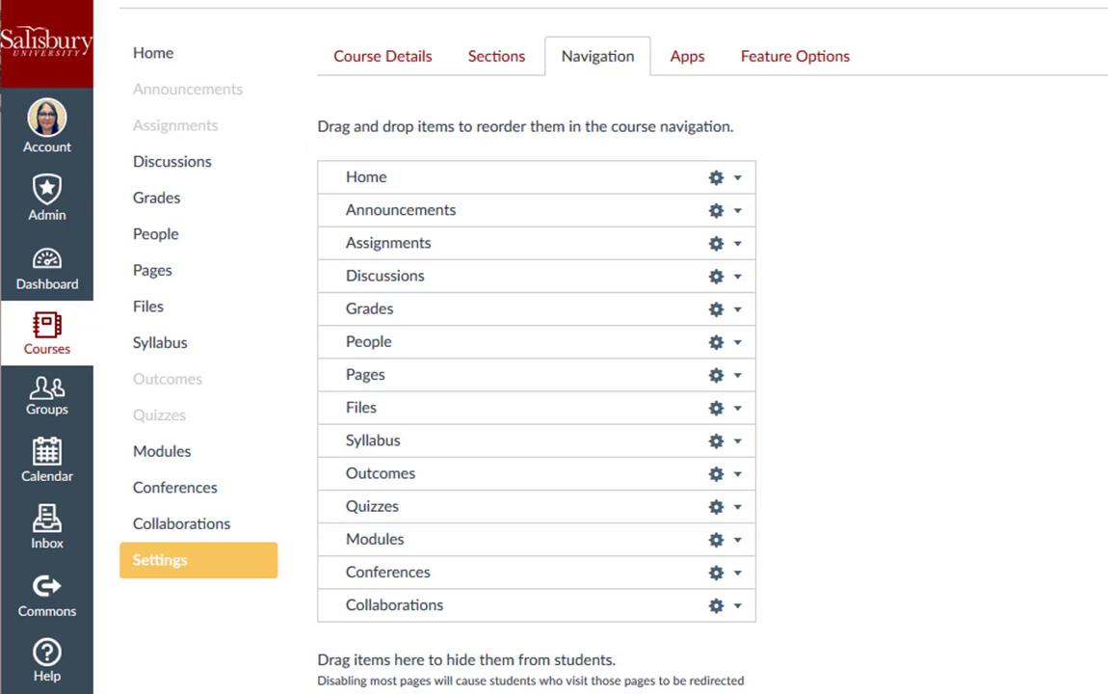
scroll(891, 243, down, 3)
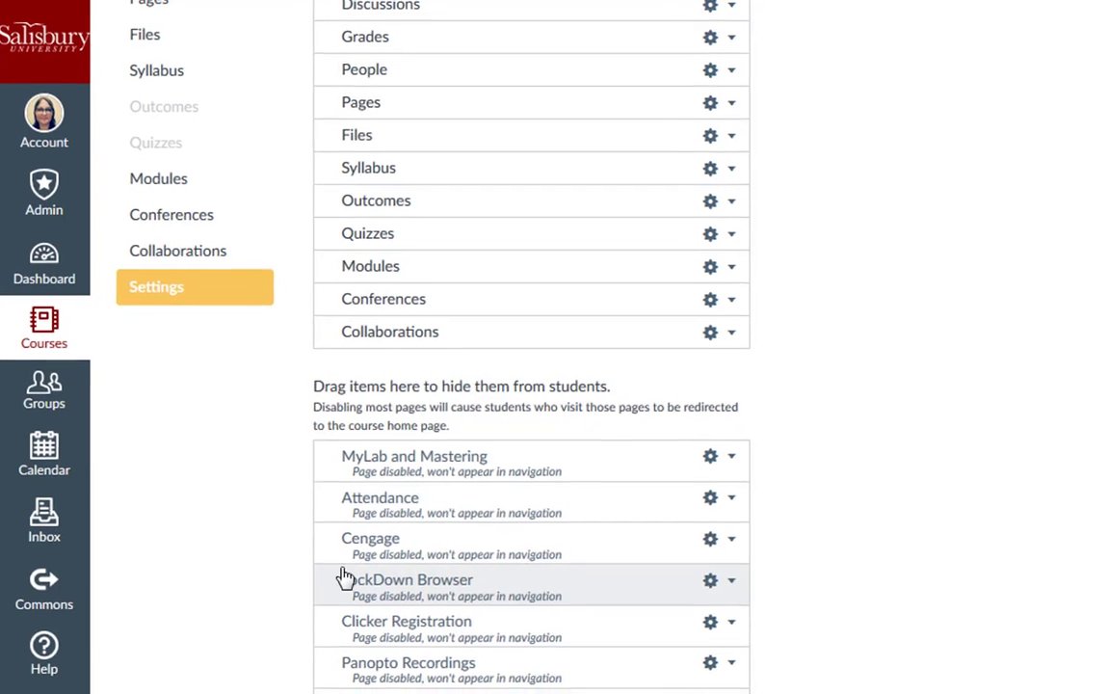
drag(287, 488, 216, 253)
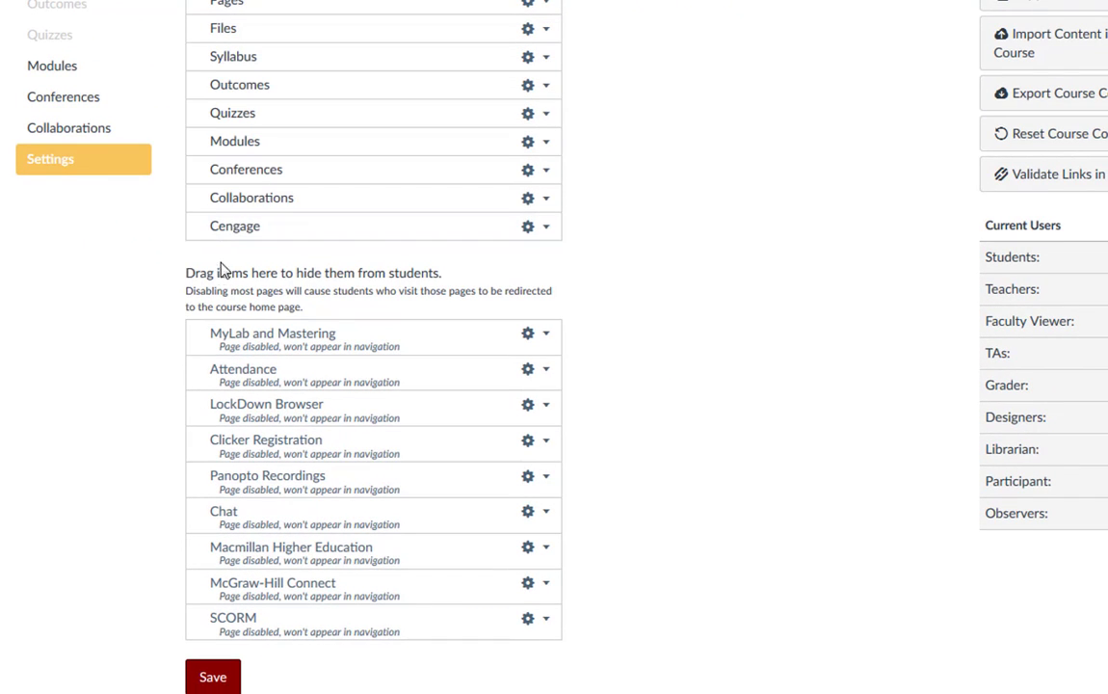
Enable the Attendance item from its gear menu
click(545, 375)
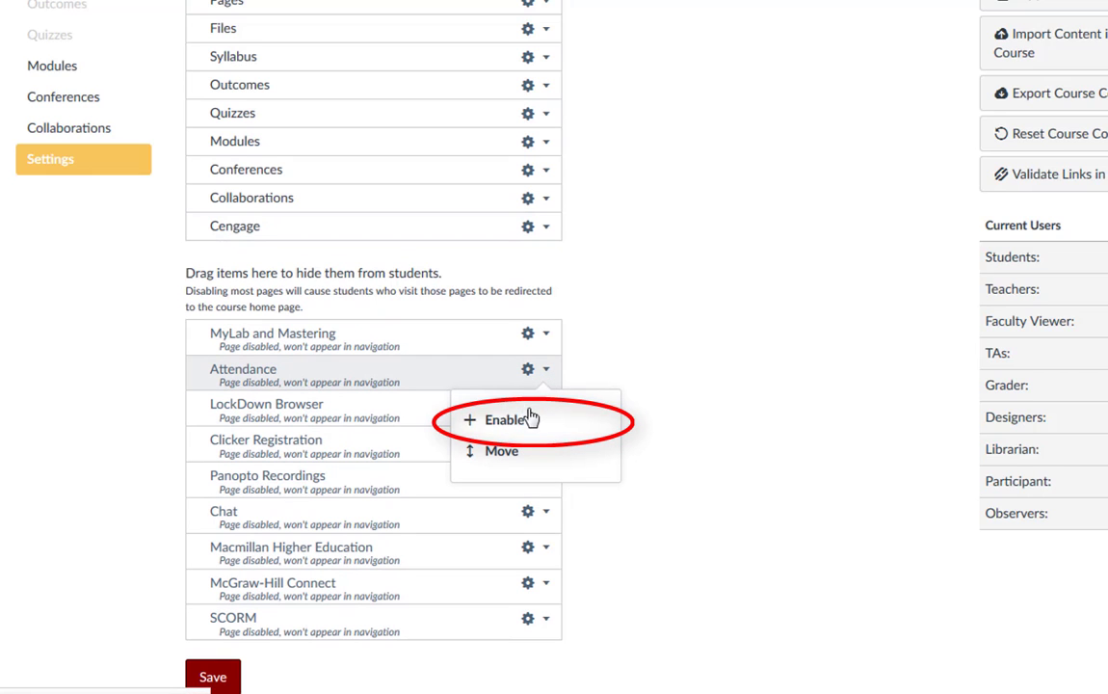
click(530, 429)
scroll(611, 428, up, 3)
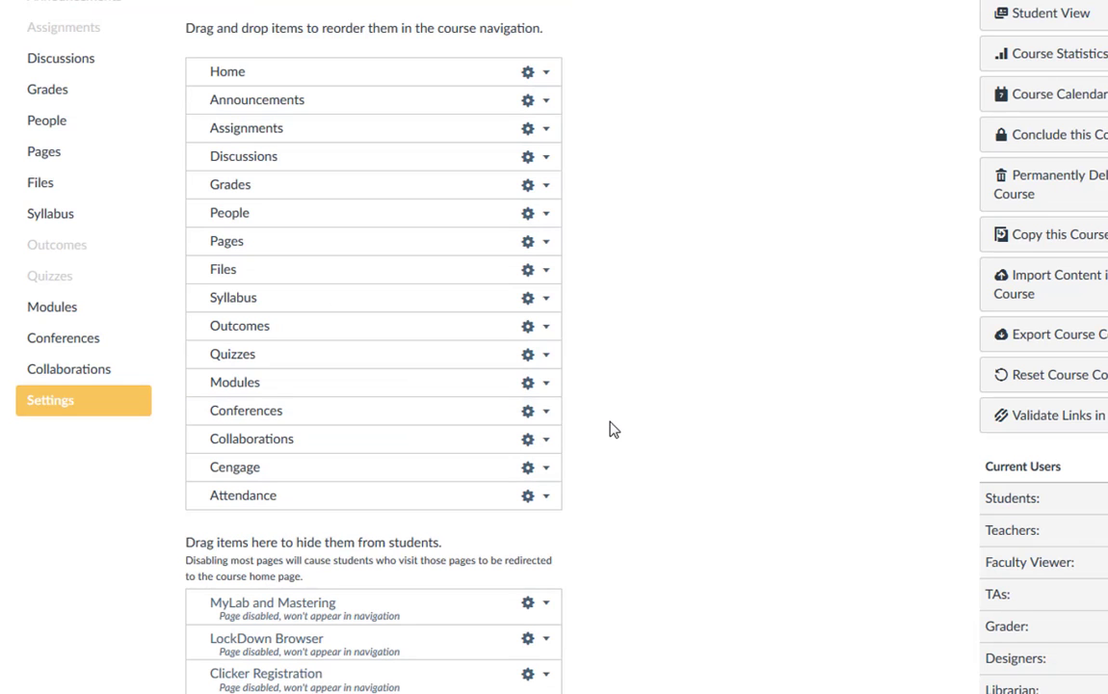
scroll(610, 430, down, 1)
scroll(611, 429, down, 2)
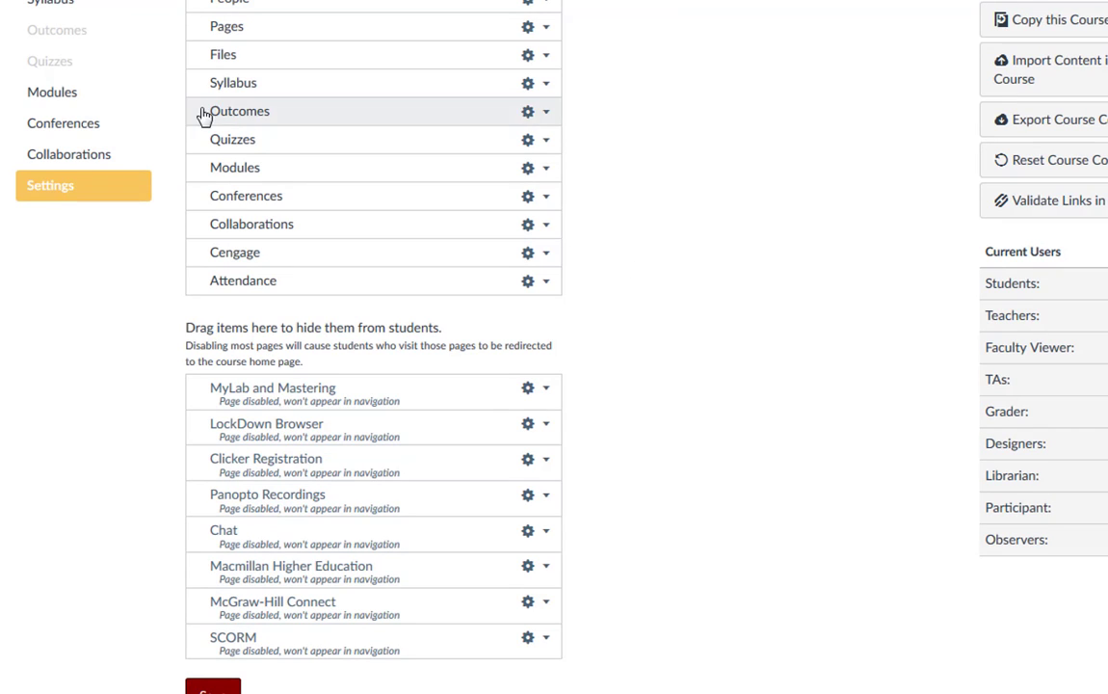
Drag Outcomes to the hidden list and disable Collaborations, Syllabus and Files
drag(202, 114, 206, 439)
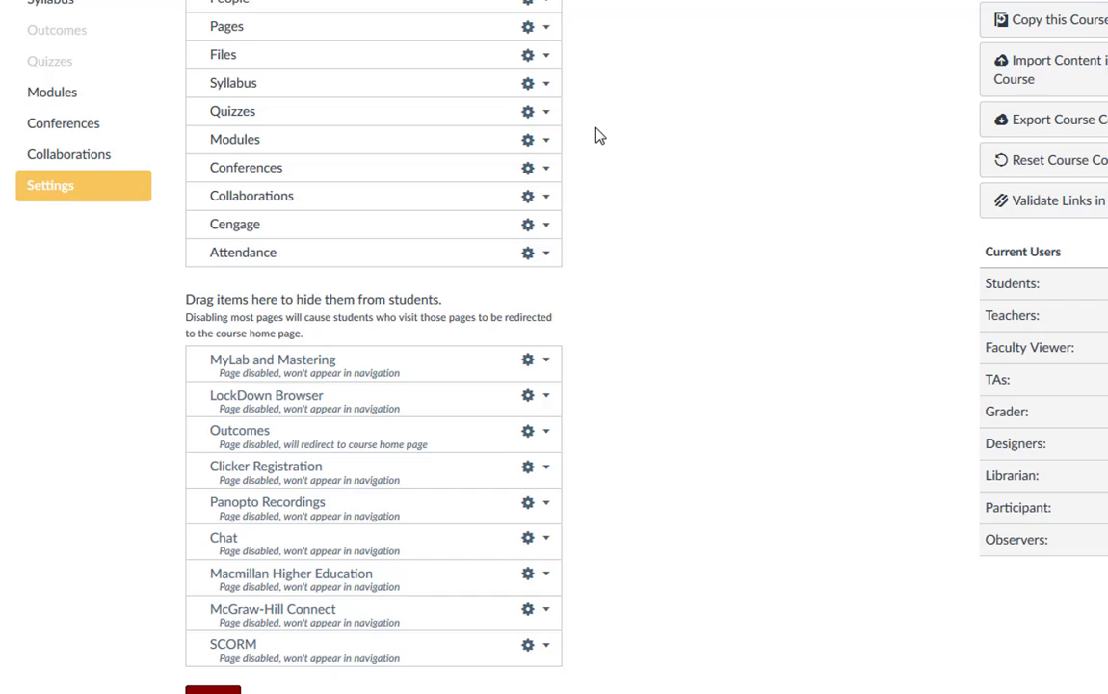
click(545, 197)
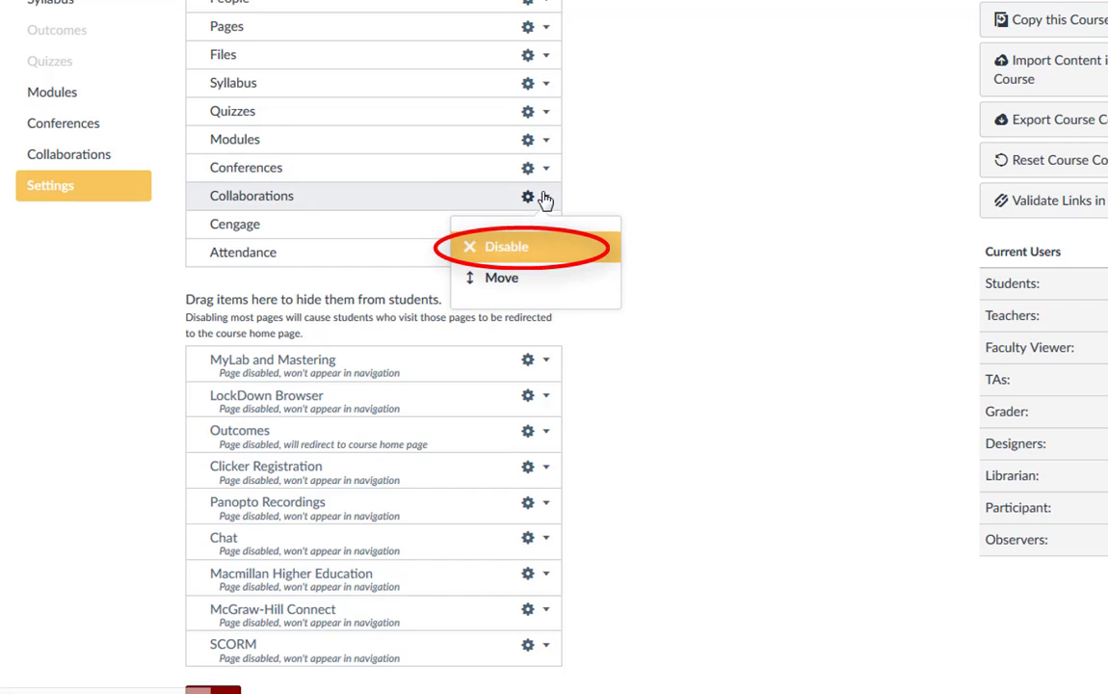
click(531, 251)
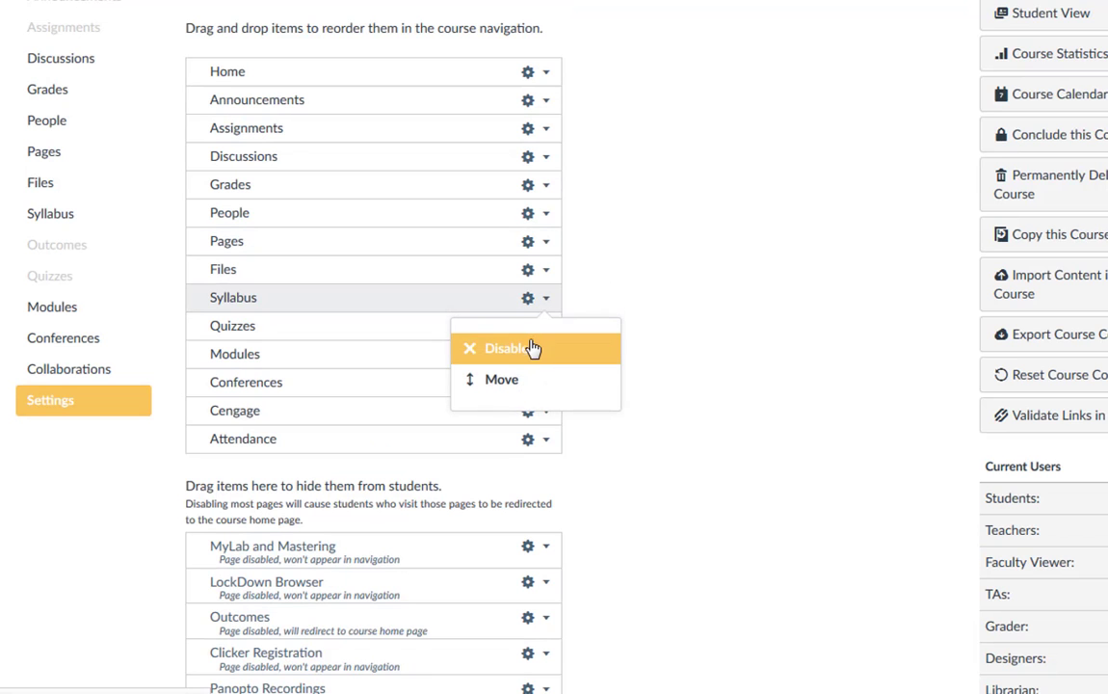
click(529, 348)
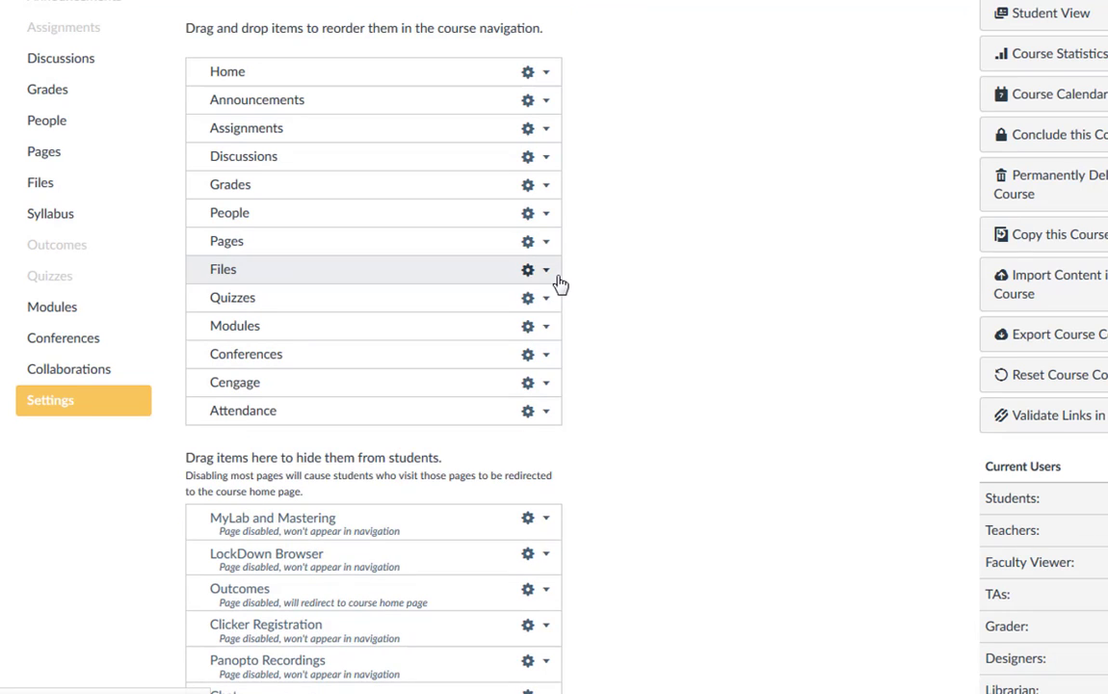
click(551, 277)
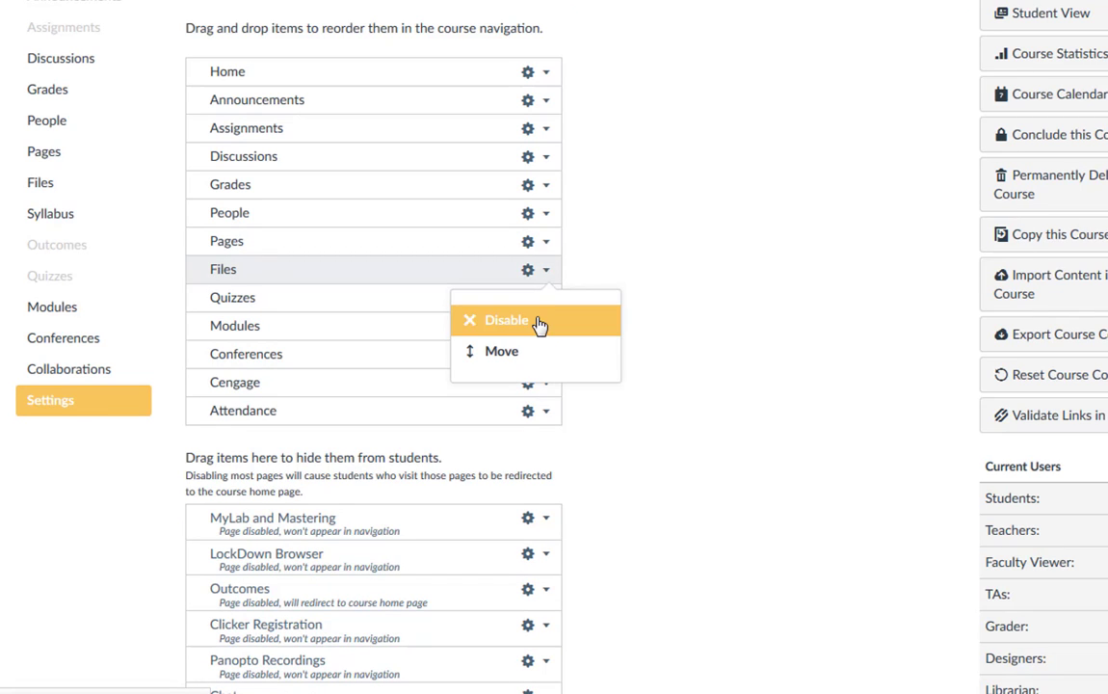
click(539, 323)
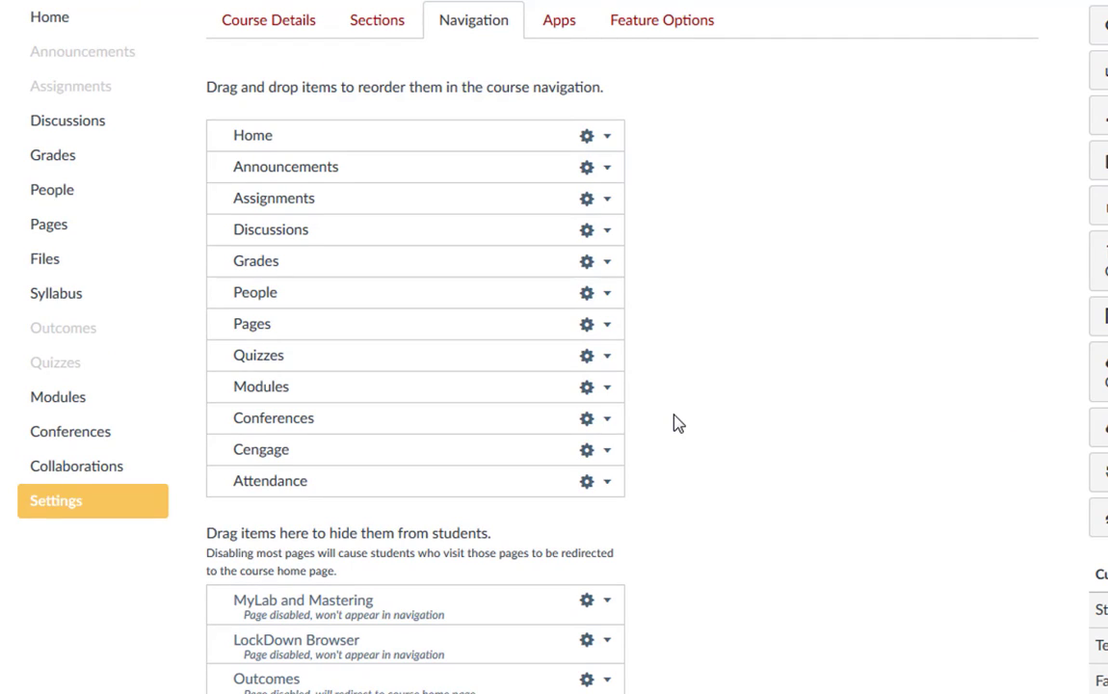
Drag Modules under Announcements and Discussions above Assignments, then move Quizzes before Grades
drag(228, 393, 230, 205)
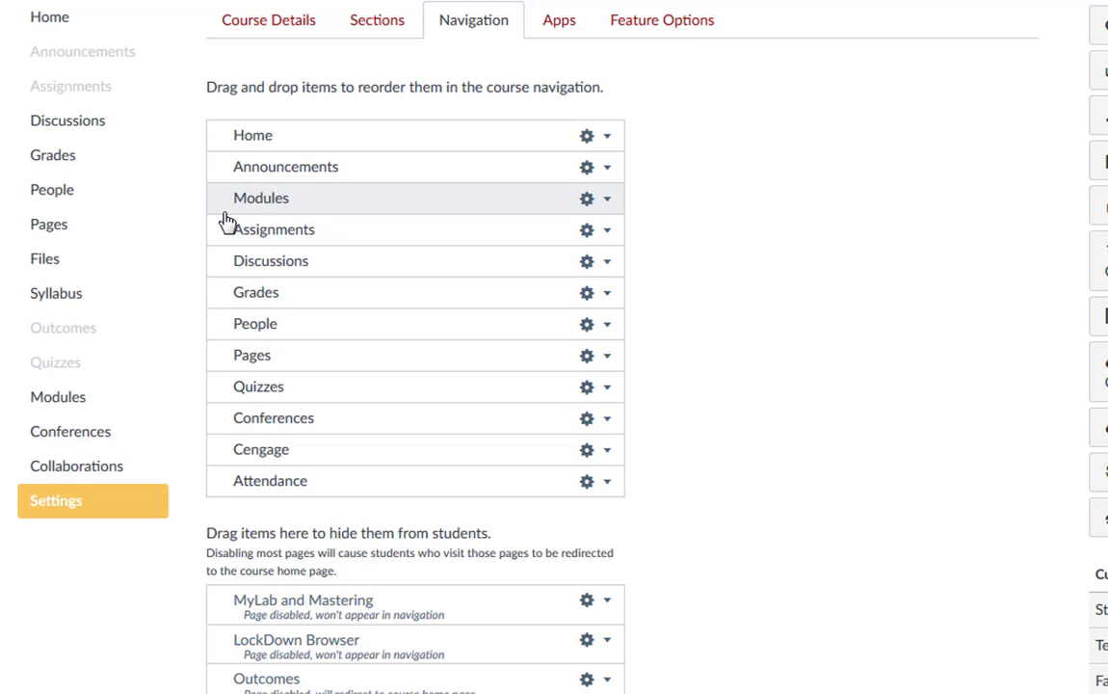
drag(225, 301, 227, 240)
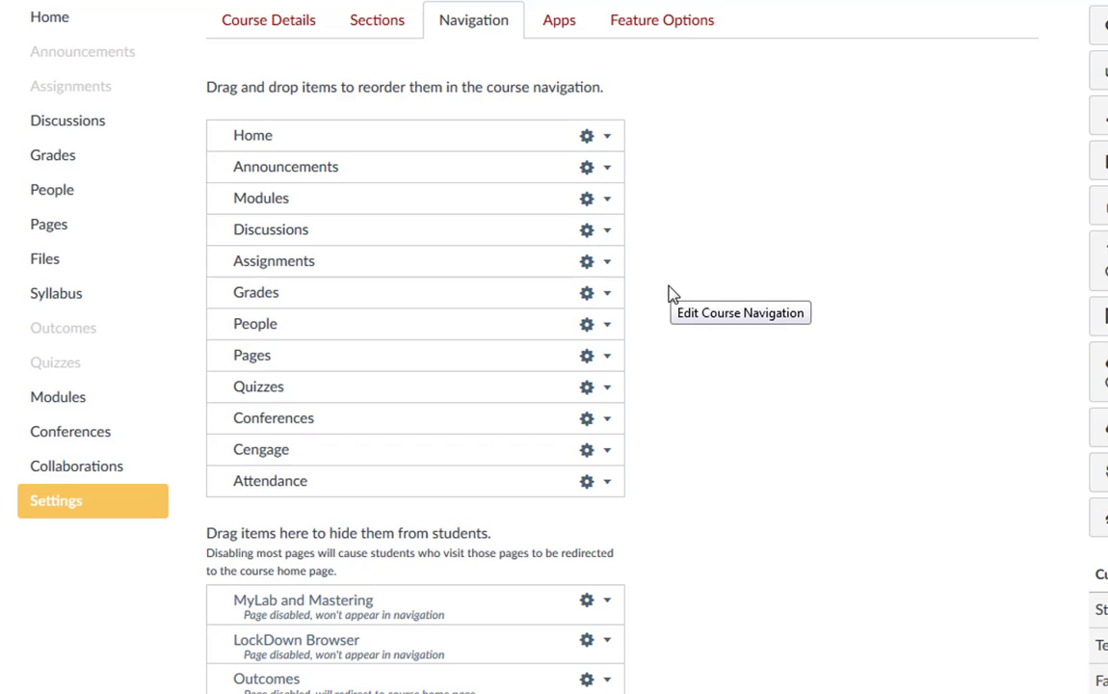
click(607, 389)
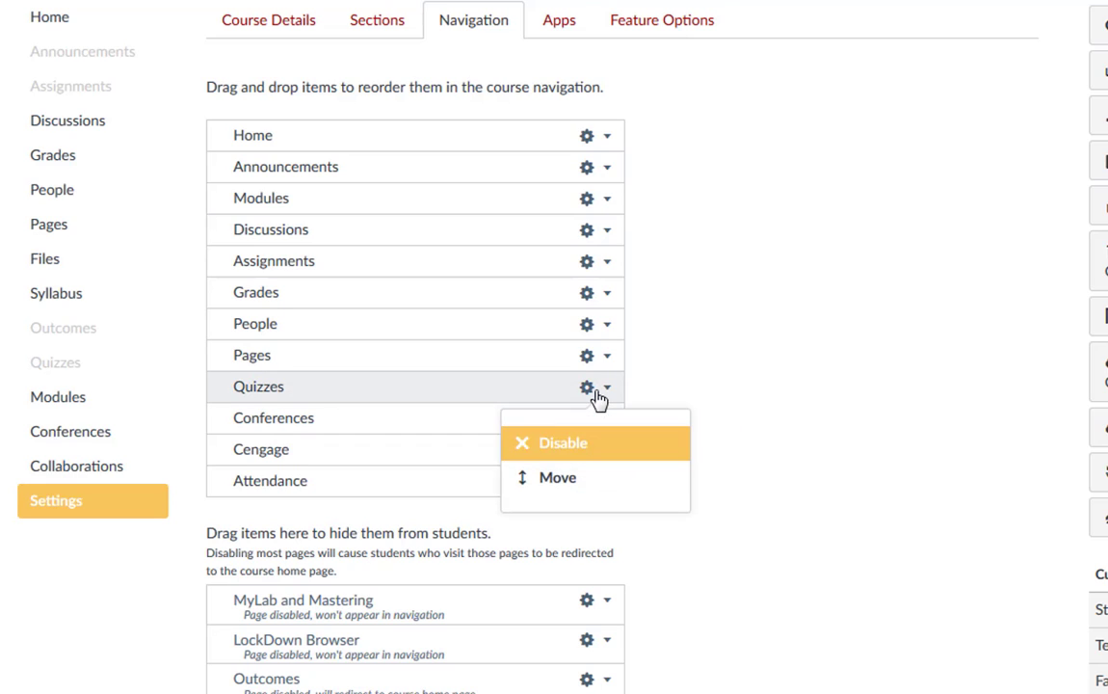
click(585, 481)
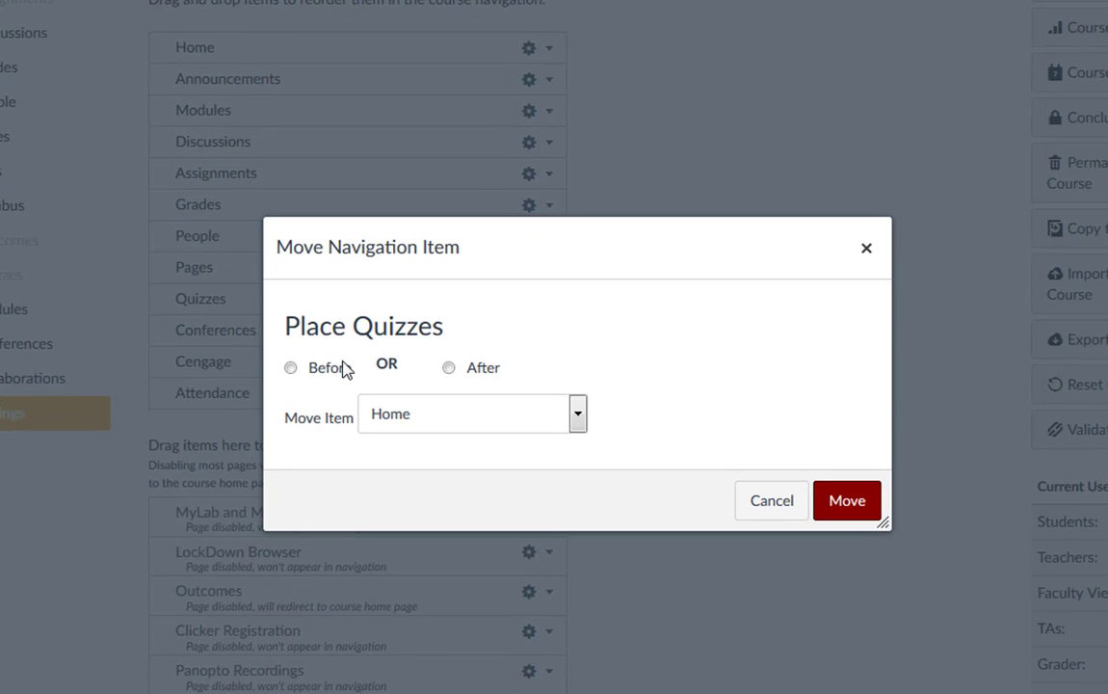
click(290, 370)
click(449, 370)
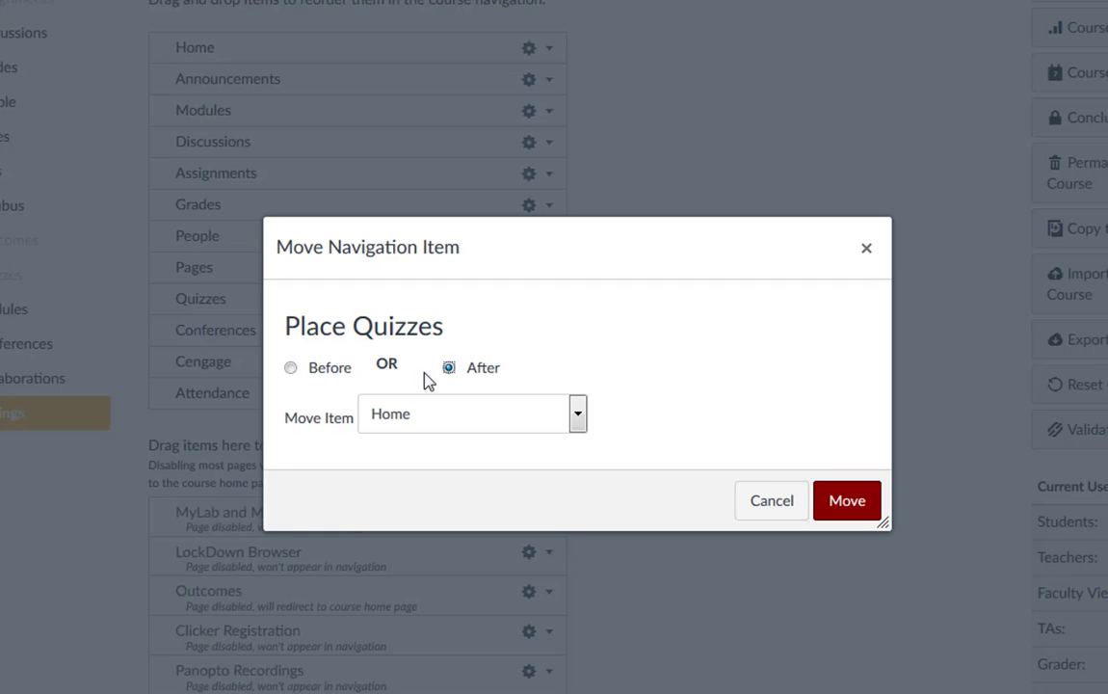
click(291, 369)
click(578, 414)
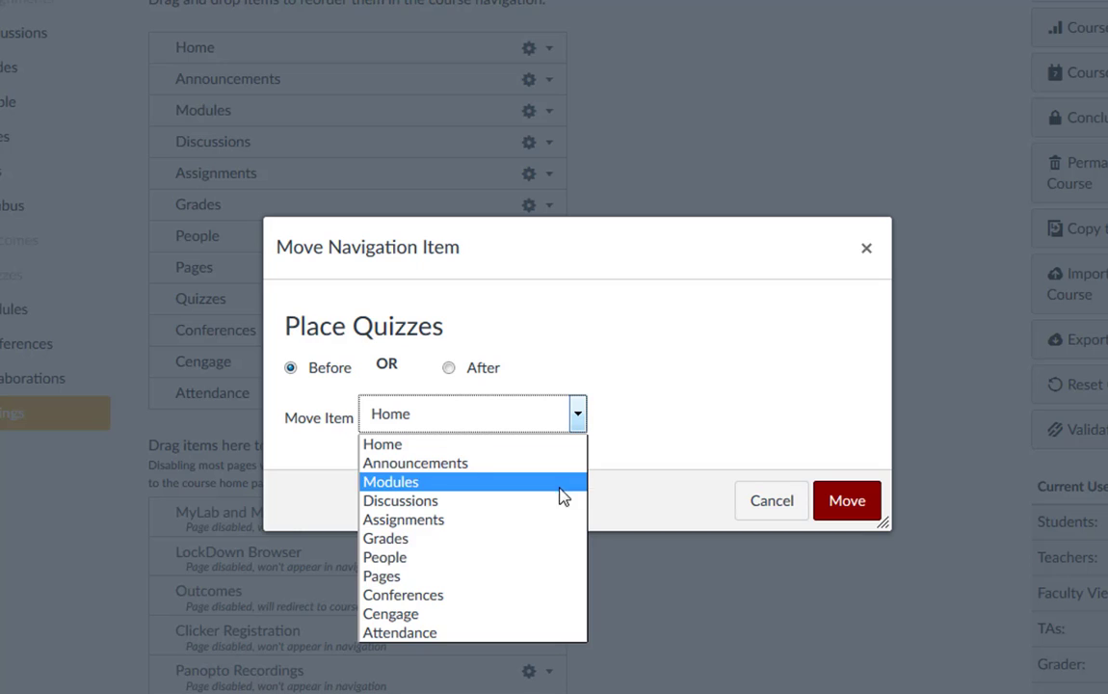
click(541, 540)
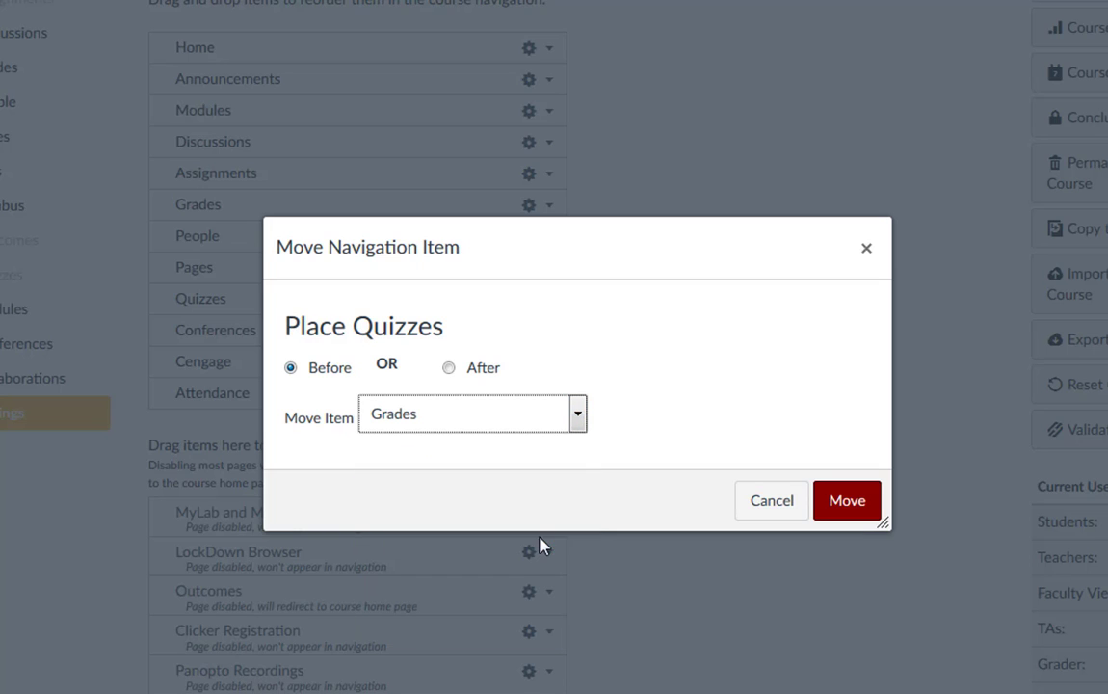
click(847, 503)
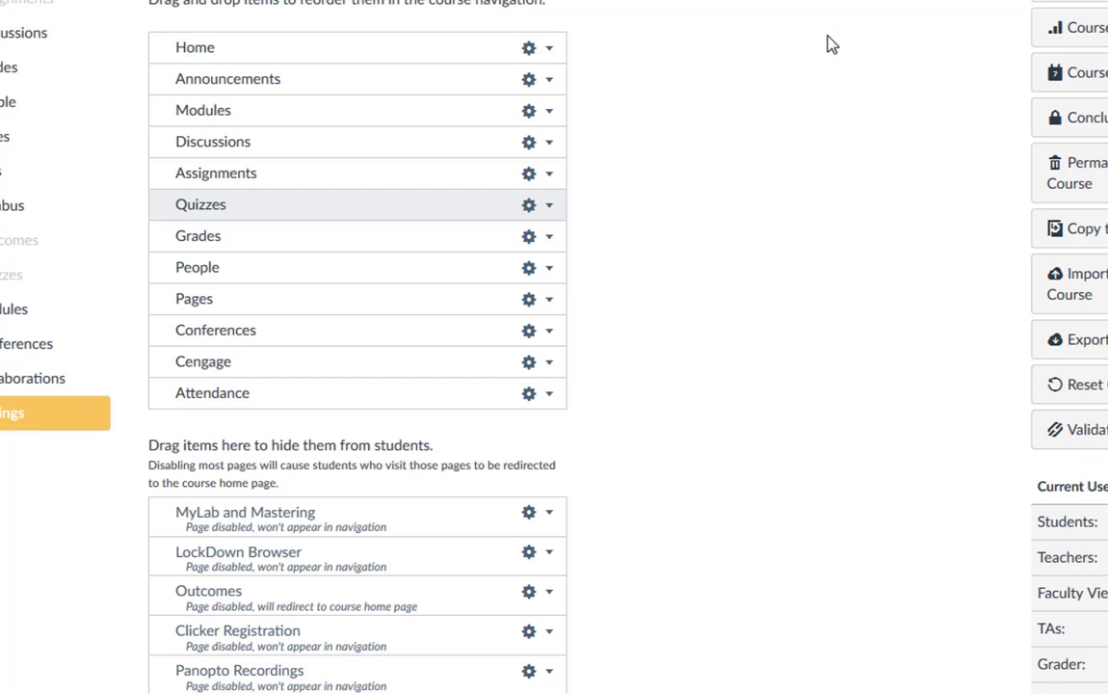
Save the reordered course navigation with Cengage and Attendance shown and four items hidden
scroll(688, 240, down, 4)
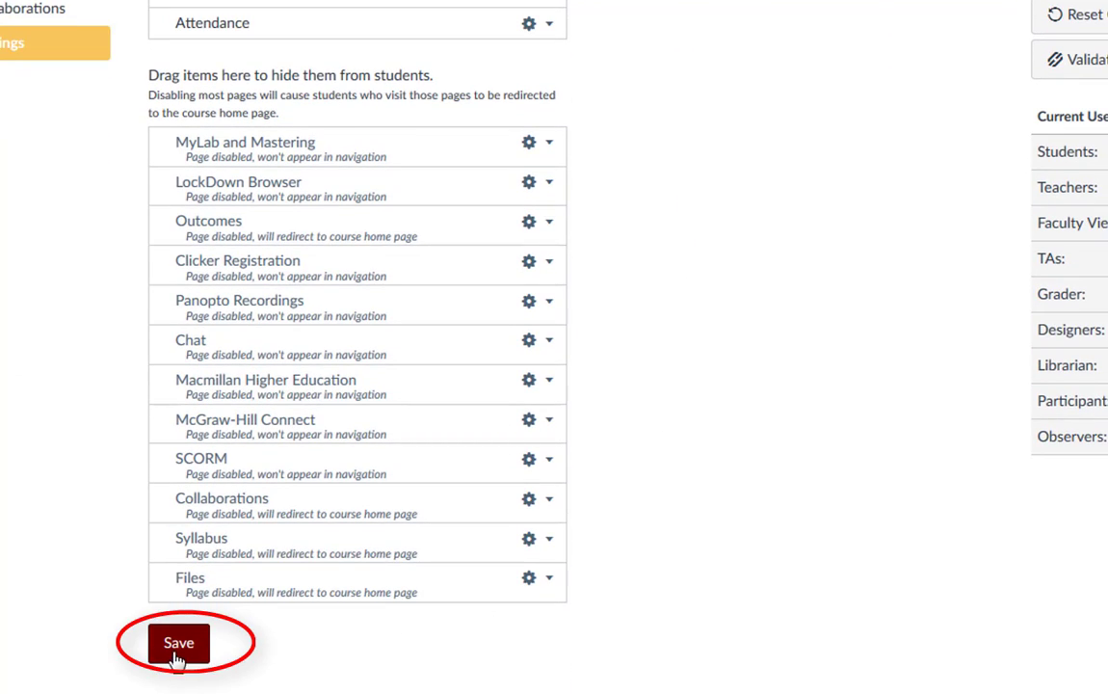
click(176, 654)
click(180, 674)
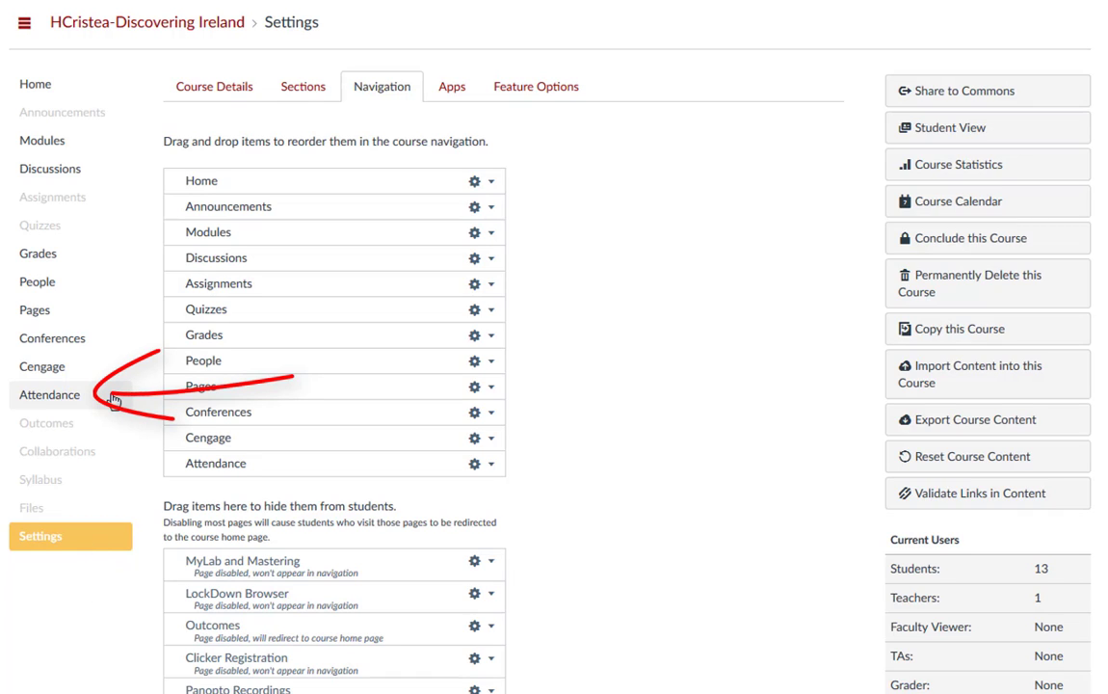
Visit the new Attendance page, then return to Settings and launch Student View
click(50, 395)
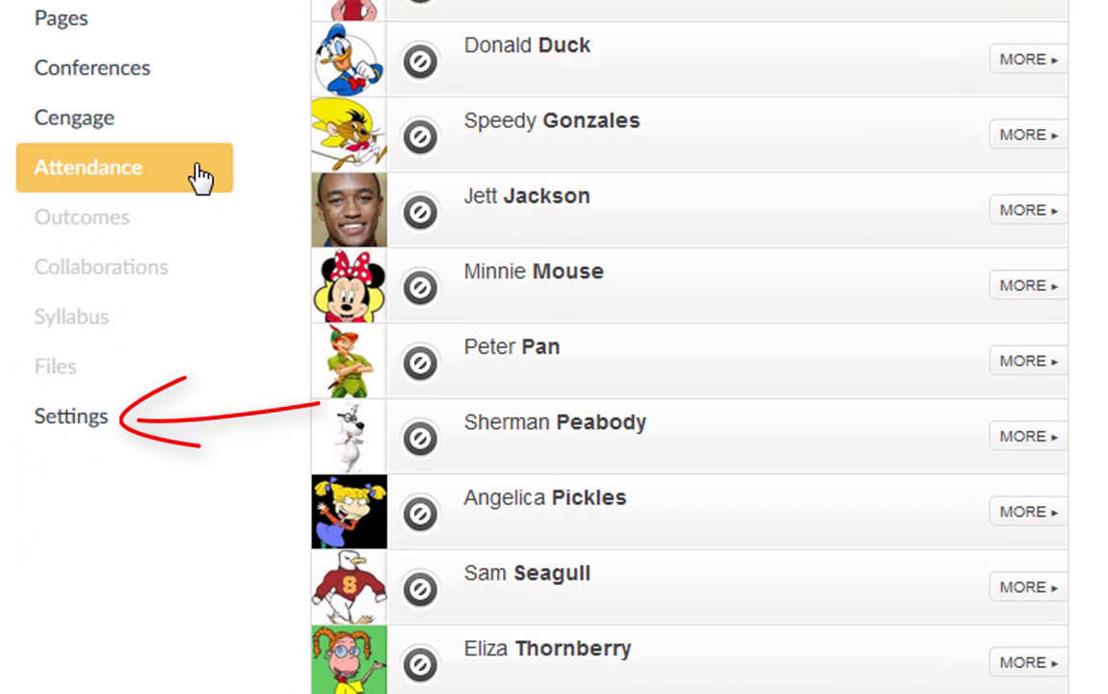
click(85, 429)
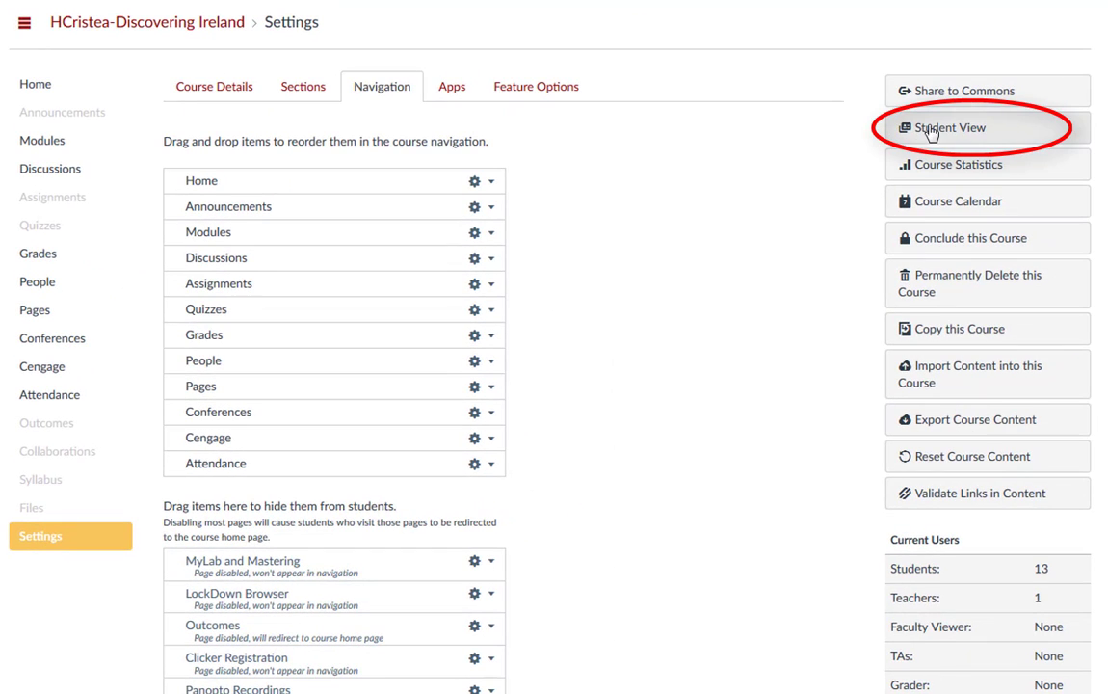
click(931, 133)
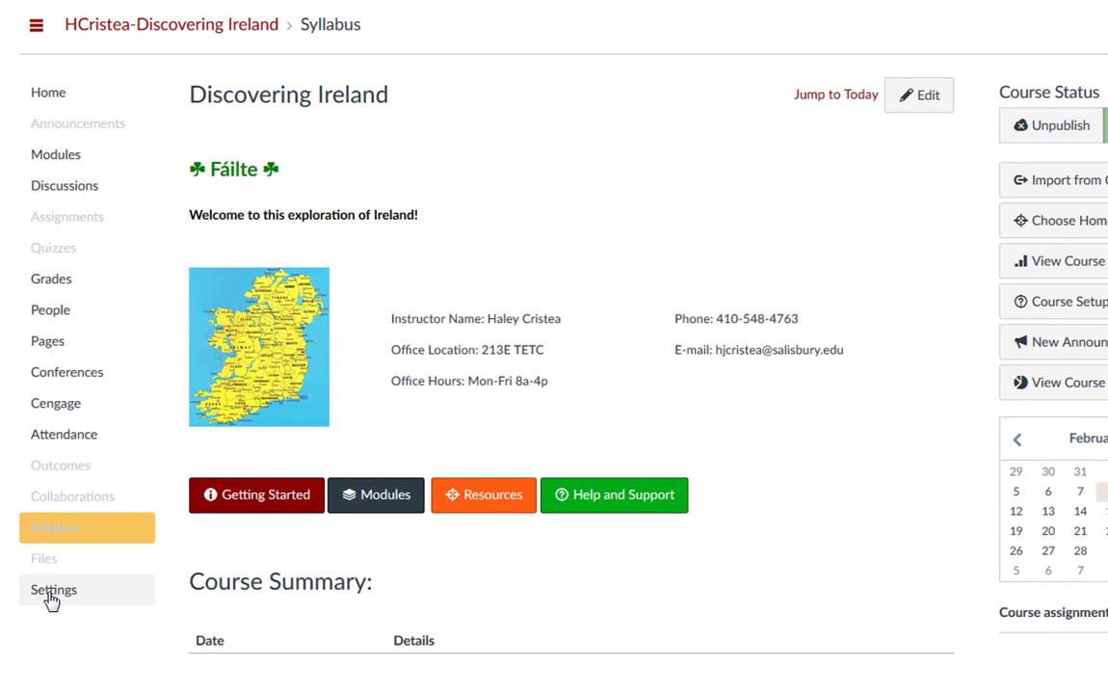
Reopen the course navigation settings and scroll down to the hidden items list
click(51, 593)
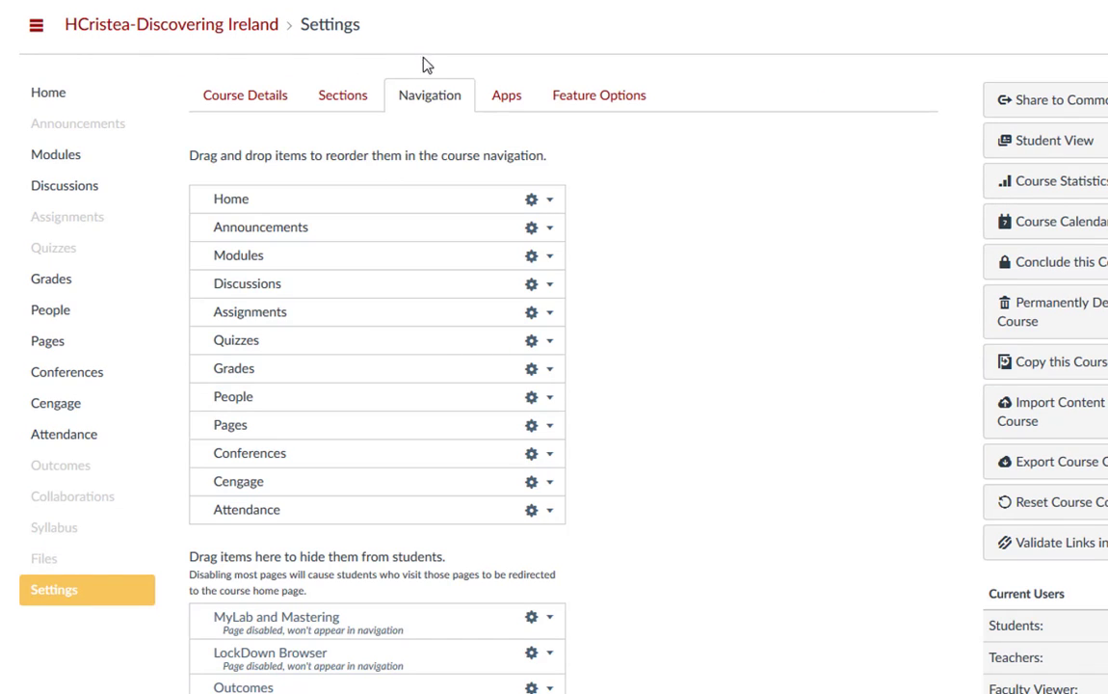
scroll(771, 425, down, 5)
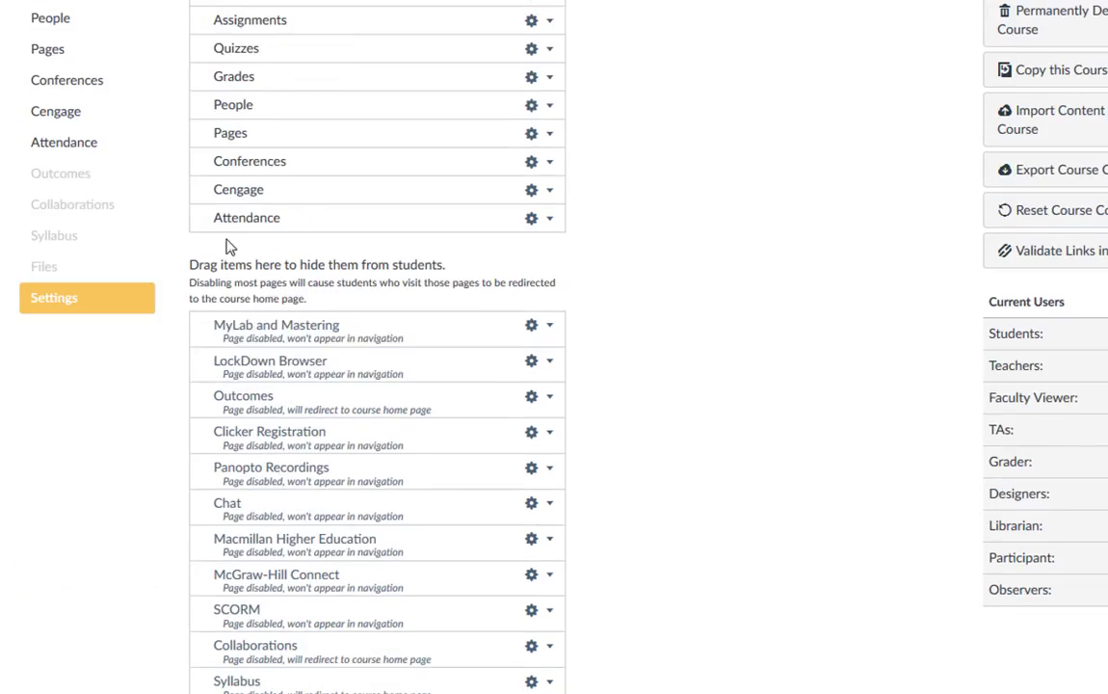